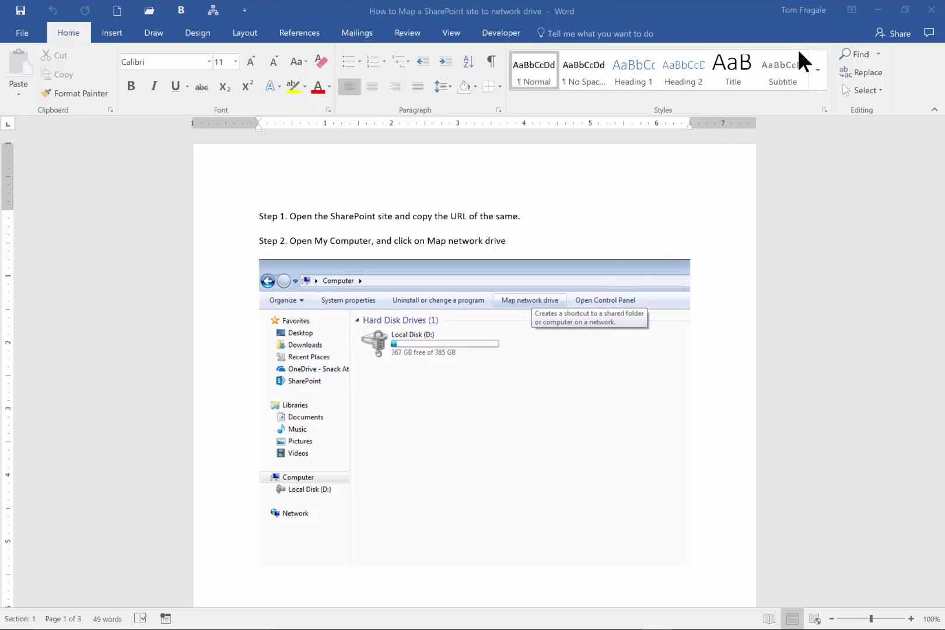
- View the open windows in turn: the File Explorer Desktop folder, Google Finance in Chrome, and the Pivot Table Examples workbook in Excel
{"action": "mouse_move", "coordinate": [321, 628]}
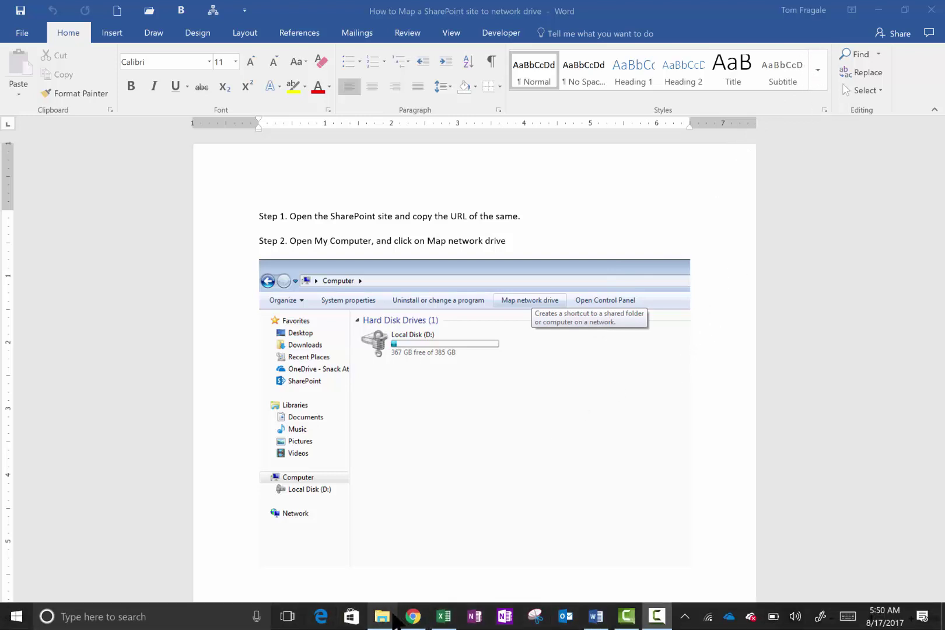
{"action": "left_click", "coordinate": [384, 618]}
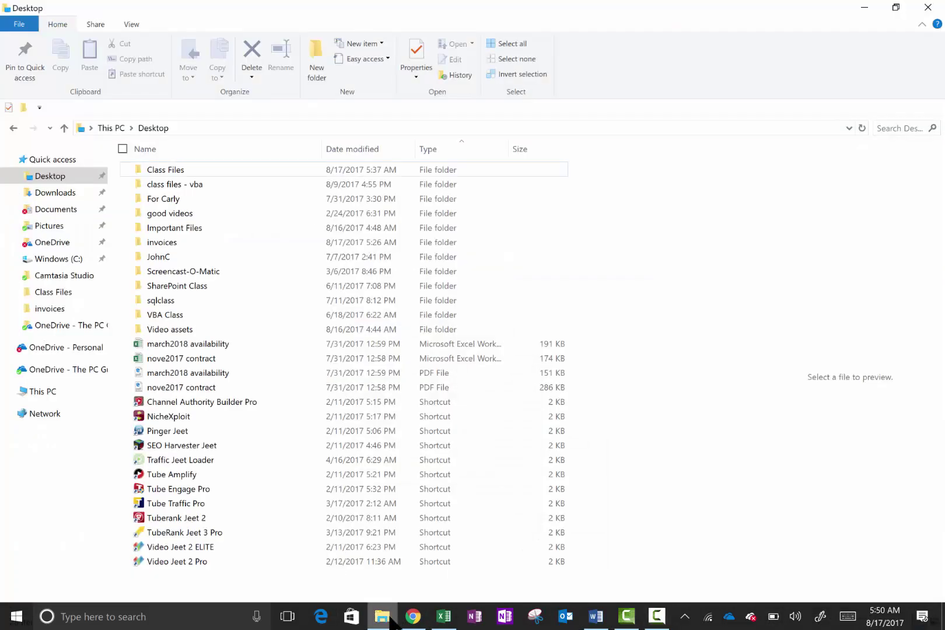
{"action": "left_click", "coordinate": [422, 620]}
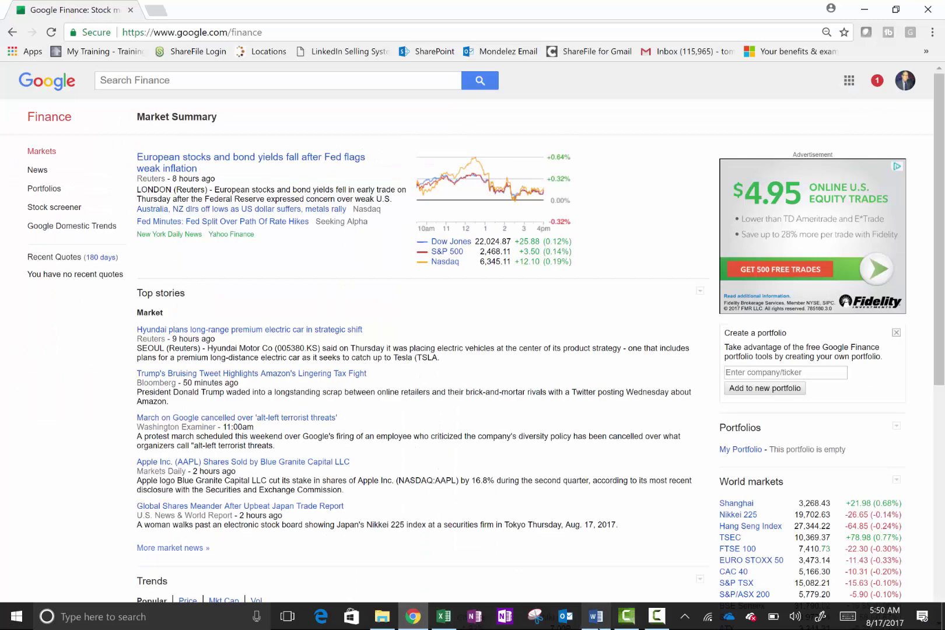
{"action": "left_click", "coordinate": [450, 618]}
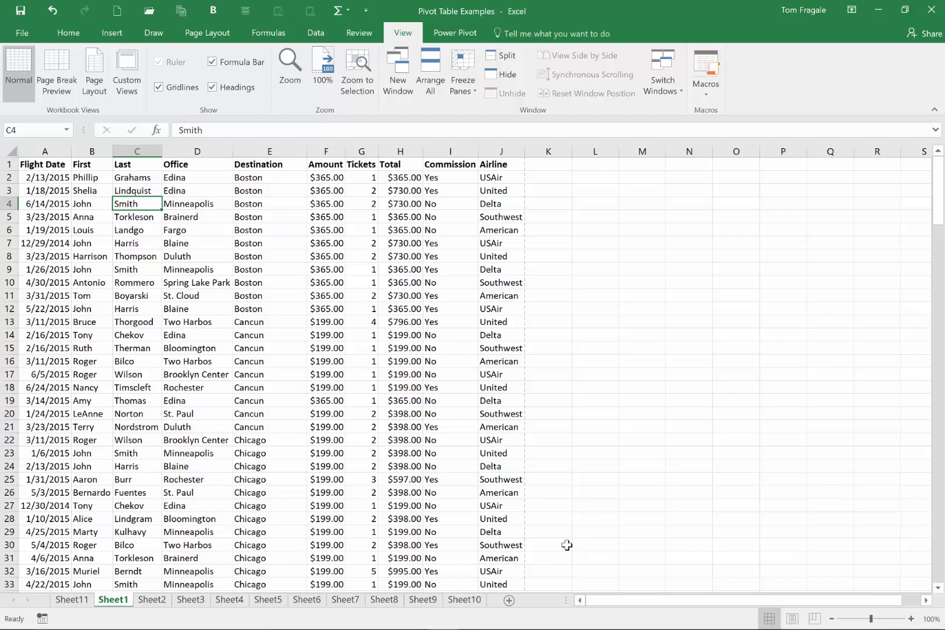
- Cycle through the thumbnails of all open windows and switch to the Google Finance window in Chrome
{"action": "key", "text": "alt"}
{"action": "key", "text": "alt+Tab"}
{"action": "key", "text": "alt+Tab"}
{"action": "key", "text": "alt+Tab"}
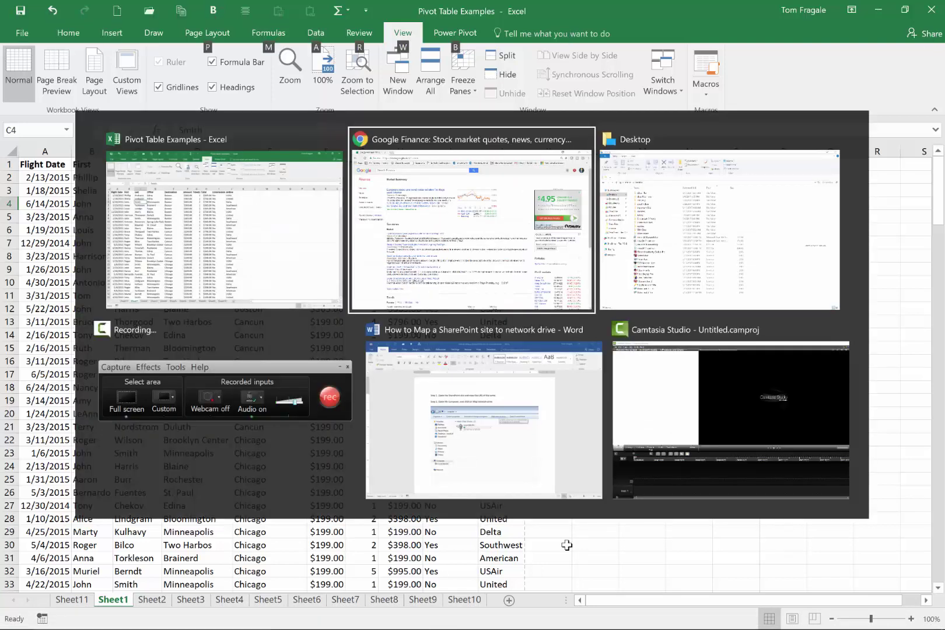
{"action": "key", "text": "alt+Tab"}
{"action": "key", "text": "alt+Tab"}
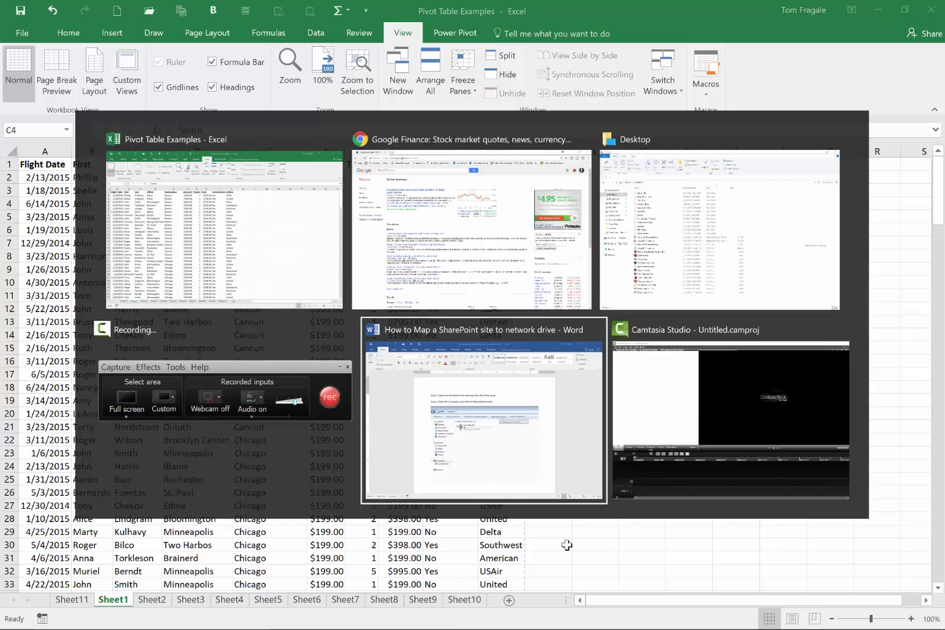
{"action": "key", "text": "alt+Tab"}
{"action": "key", "text": "alt+Tab"}
{"action": "key", "text": "alt+Tab"}
{"action": "key", "text": "alt+Tab"}
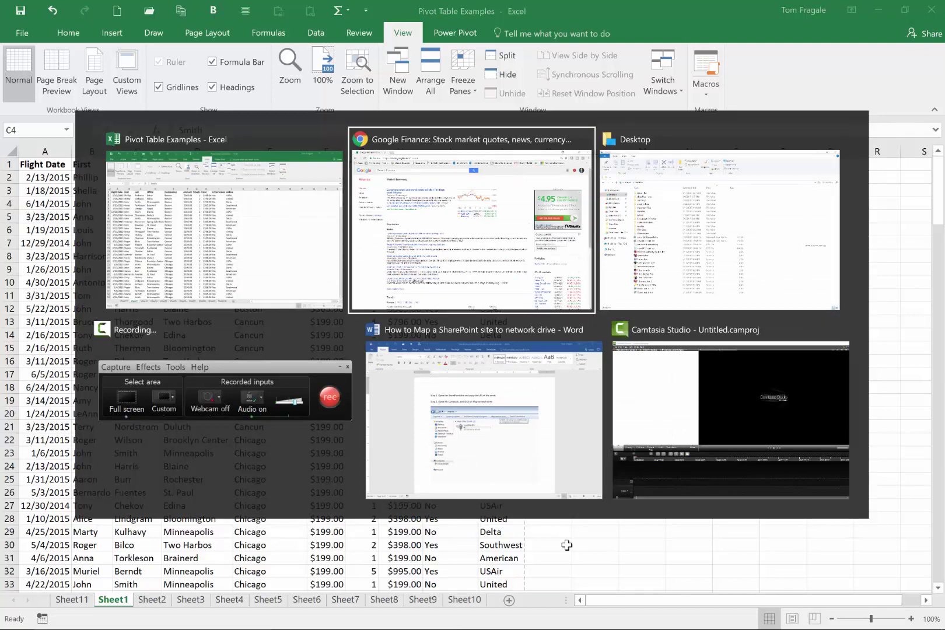
{"action": "key", "text": "alt+Tab"}
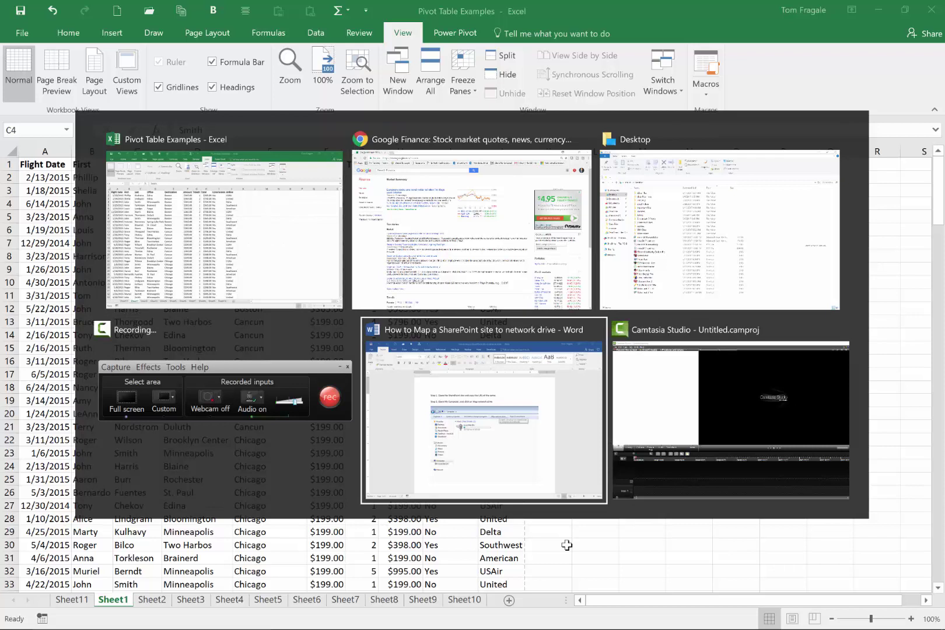
{"action": "key", "text": "alt+Tab"}
{"action": "key", "text": "alt+Tab"}
{"action": "key", "text": "alt+Tab"}
{"action": "key", "text": "alt+Tab"}
{"action": "key", "text": "alt+Tab"}
{"action": "key", "text": "alt+Tab"}
{"action": "key", "text": "alt+Tab"}
{"action": "key", "text": "alt+Tab"}
{"action": "key", "text": "alt+Tab"}
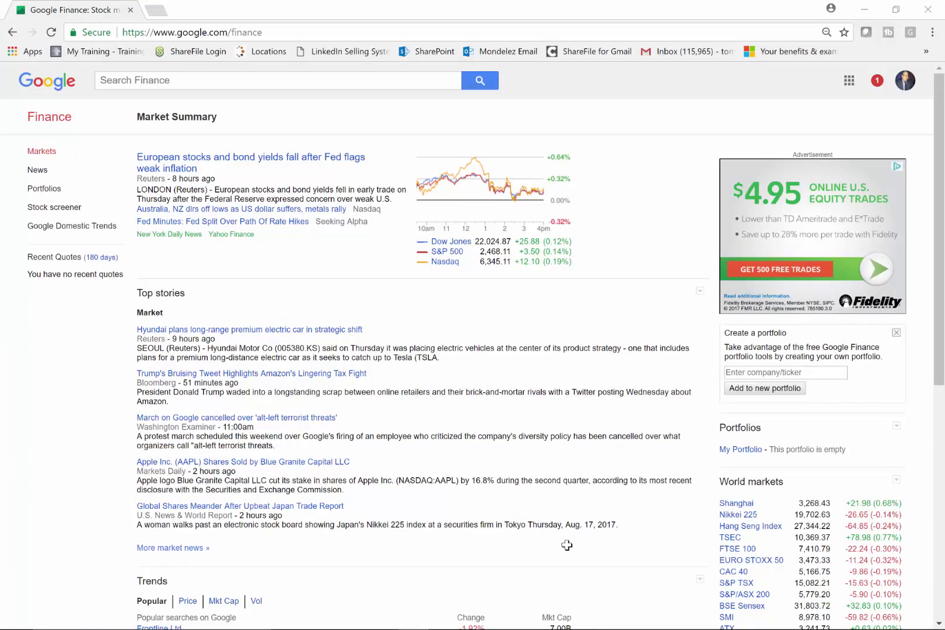
- Cycle through the open windows again and switch to the Word document How to Map a SharePoint site to network drive
{"action": "key", "text": "alt+Tab"}
{"action": "key", "text": "alt+Tab"}
{"action": "key", "text": "alt+Tab"}
{"action": "key", "text": "alt+Tab"}
{"action": "key", "text": "alt+Tab"}
{"action": "key", "text": "alt+Tab"}
{"action": "key", "text": "alt+Tab"}
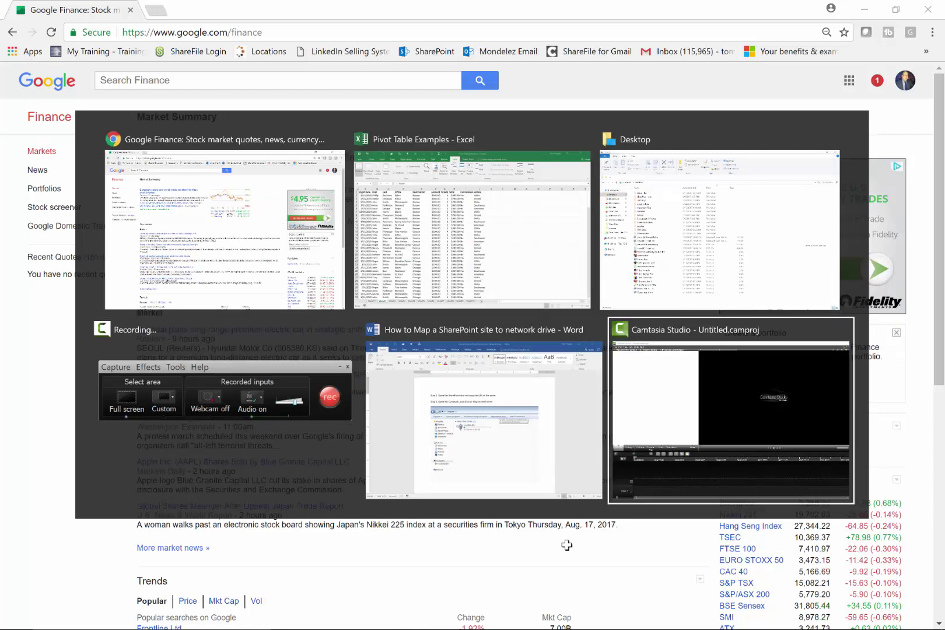
{"action": "key", "text": "alt+Tab"}
{"action": "key", "text": "alt+Tab"}
{"action": "key", "text": "alt+Tab"}
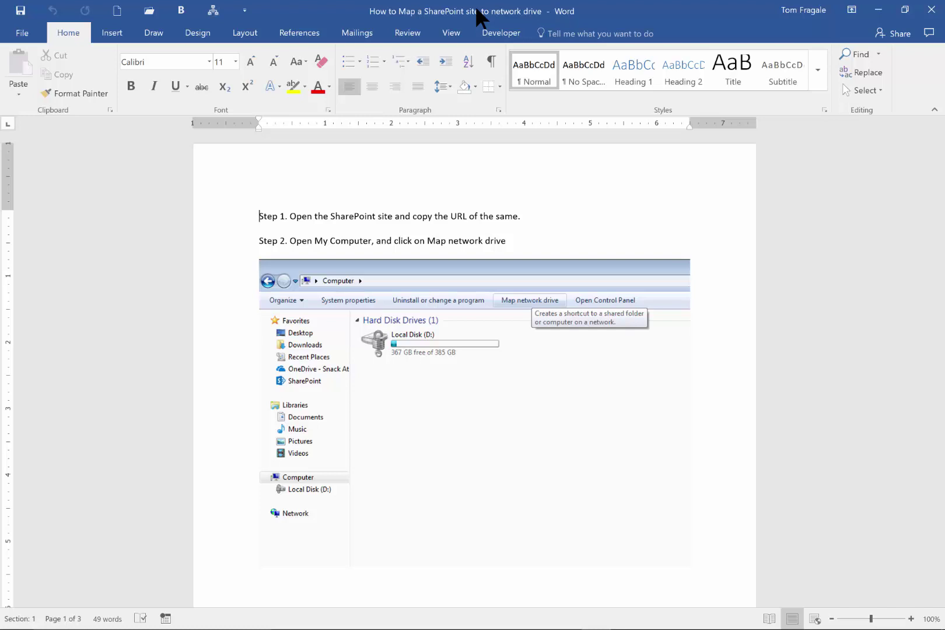
- Snap the Word document to the left half of the screen and fill the right half with the Pivot Table Examples workbook
{"action": "left_click_drag", "start_coordinate": [477, 10], "coordinate": [2, 117]}
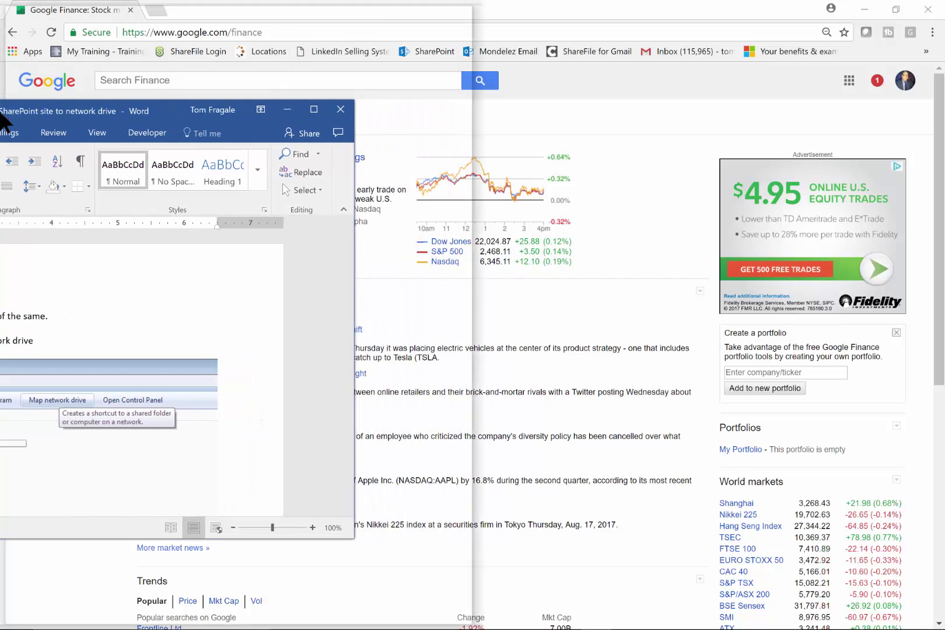
{"action": "left_click_drag", "start_coordinate": [2, 119], "coordinate": [2, 118]}
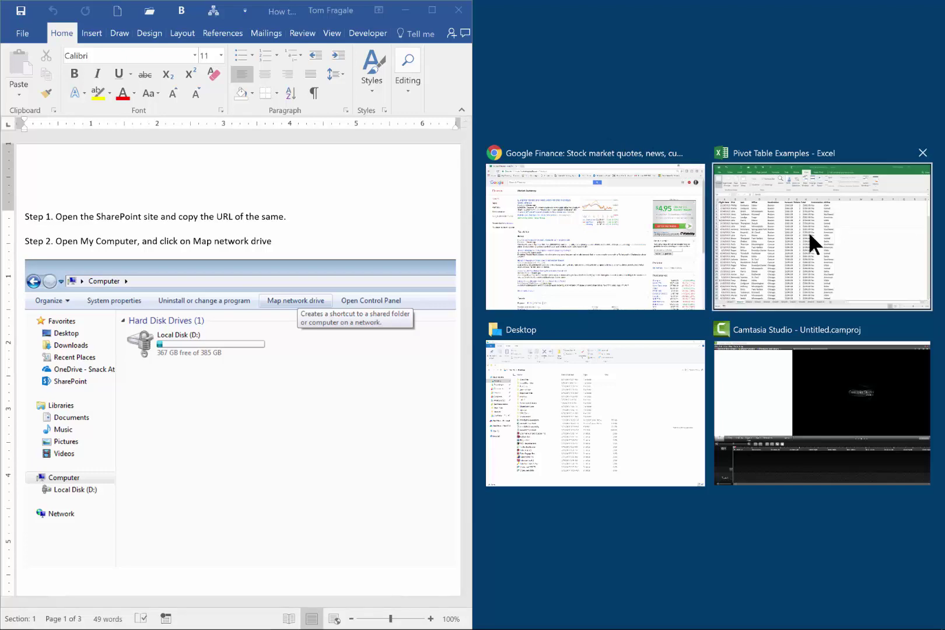
{"action": "left_click", "coordinate": [845, 250]}
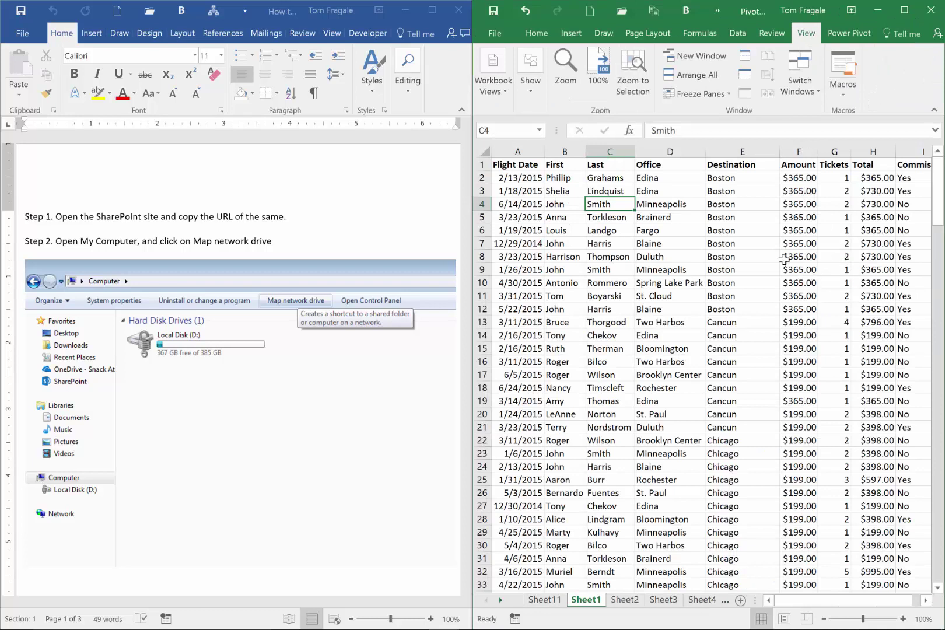
- Maximize the Excel workbook and the Word document so each fills the whole screen again
{"action": "left_click", "coordinate": [903, 5]}
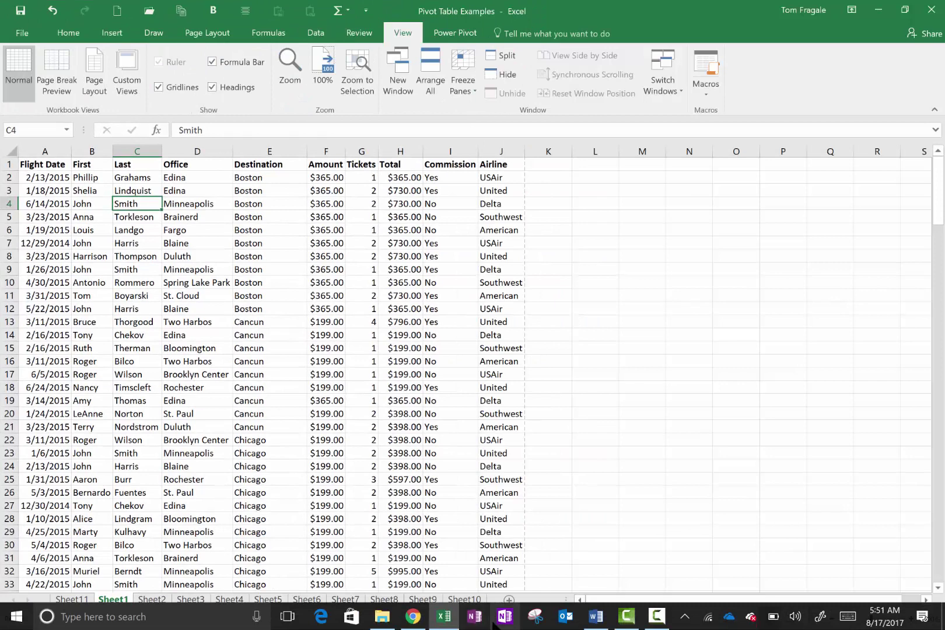
{"action": "left_click", "coordinate": [598, 619]}
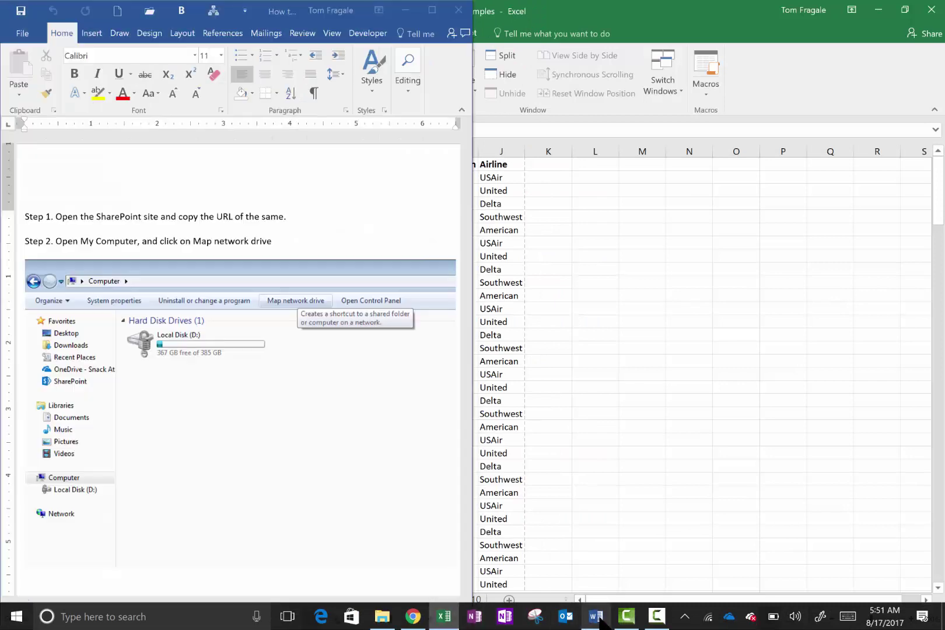
{"action": "left_click", "coordinate": [433, 8]}
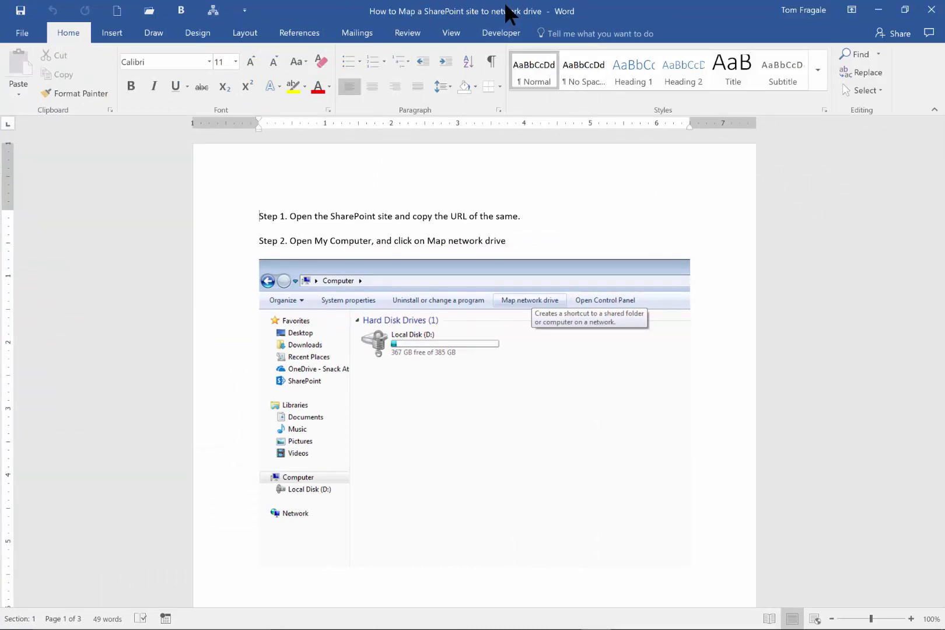
- Snap the Word document to the left half of the screen and fill the right half with the File Explorer Desktop window
{"action": "left_click_drag", "start_coordinate": [504, 2], "coordinate": [1, 153]}
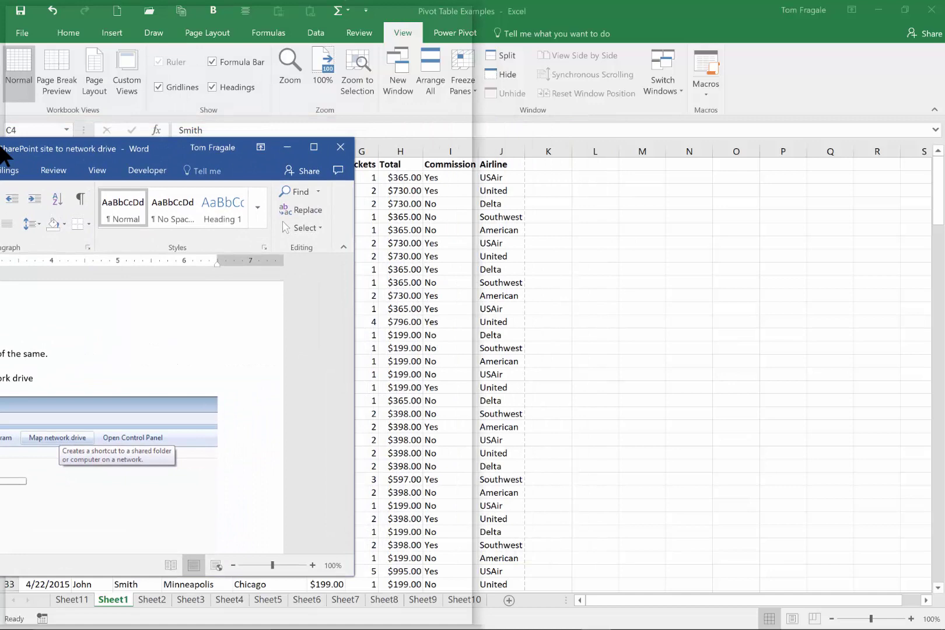
{"action": "left_click_drag", "start_coordinate": [4, 156], "coordinate": [4, 153]}
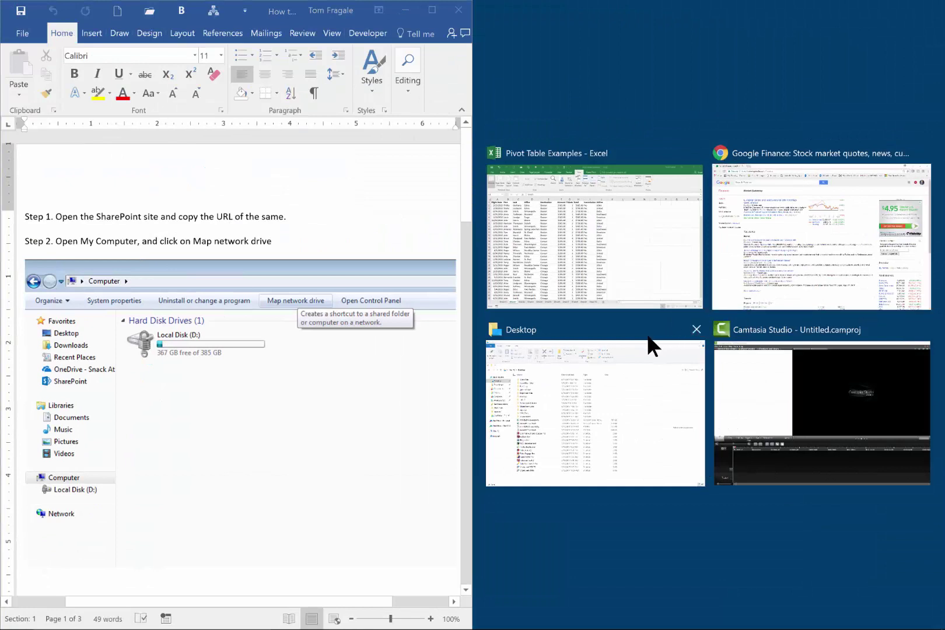
{"action": "left_click", "coordinate": [600, 407]}
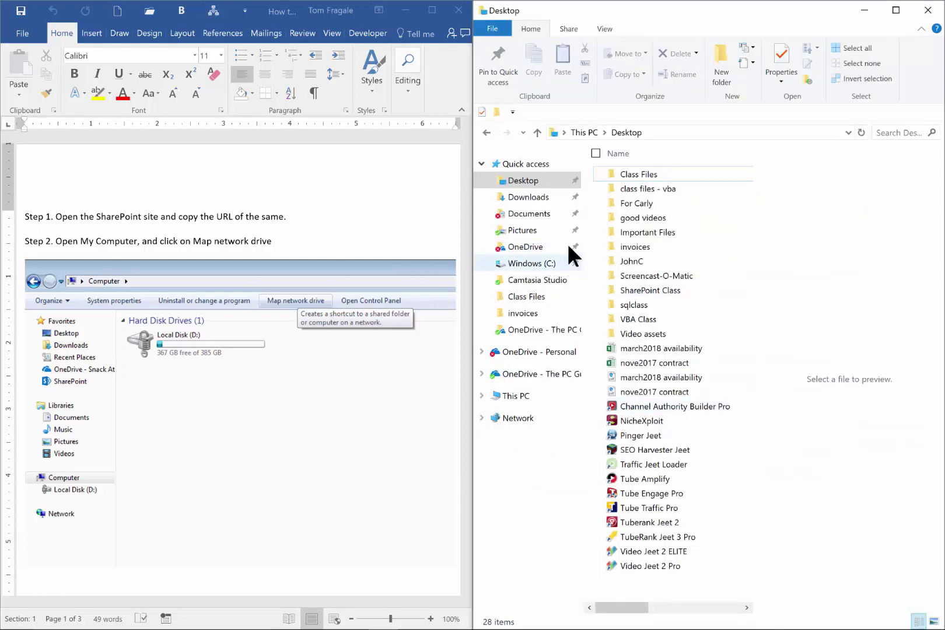
- Maximize the File Explorer window and the Word document to full screen
{"action": "left_click", "coordinate": [896, 10]}
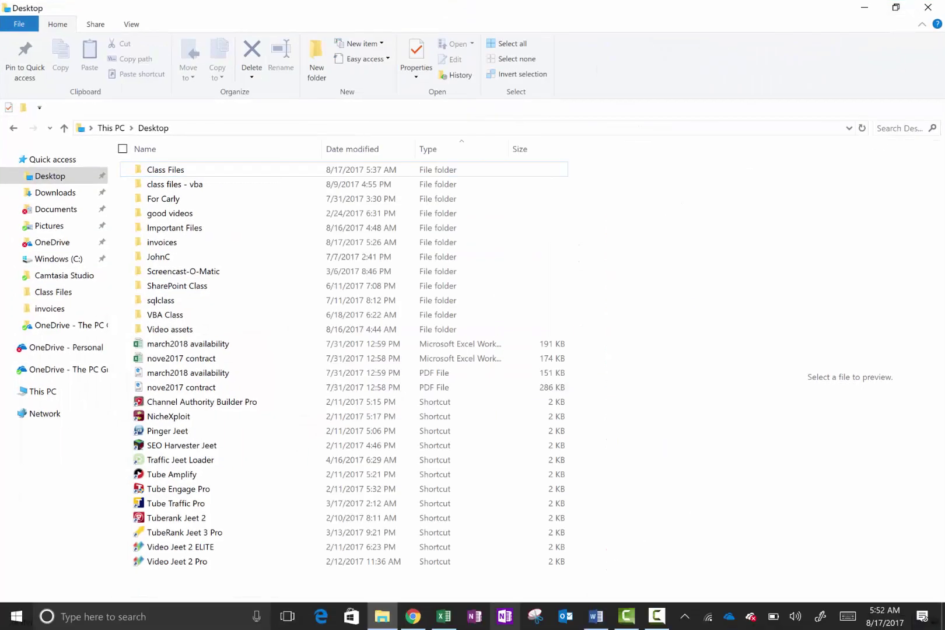
{"action": "mouse_move", "coordinate": [432, 626]}
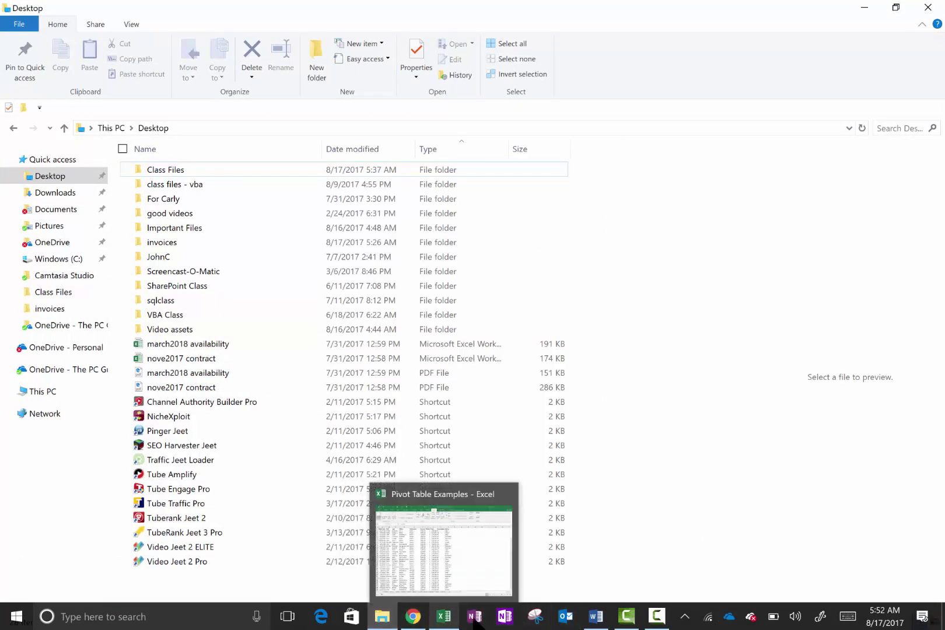
{"action": "left_click", "coordinate": [595, 617]}
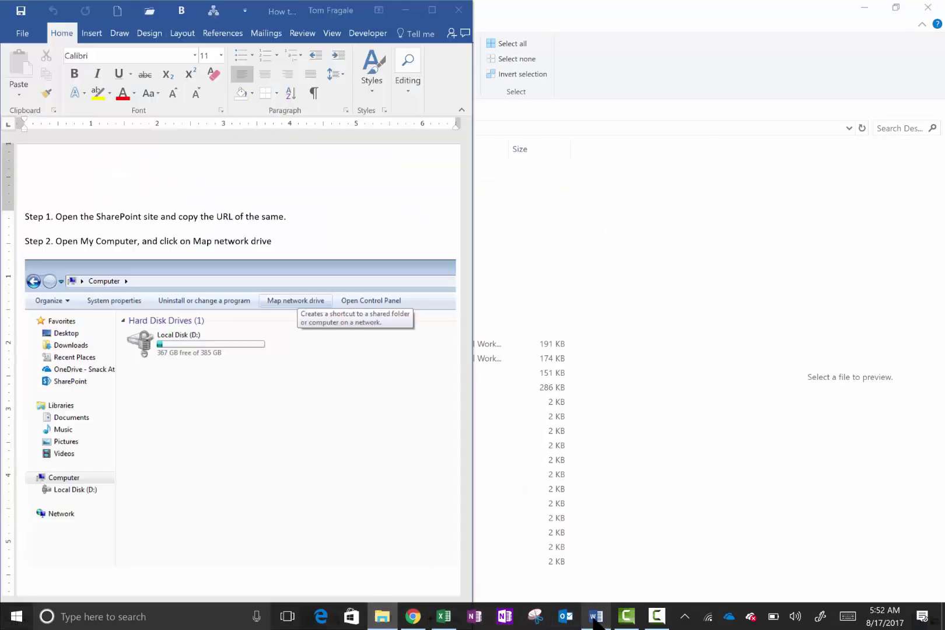
{"action": "left_click", "coordinate": [432, 9]}
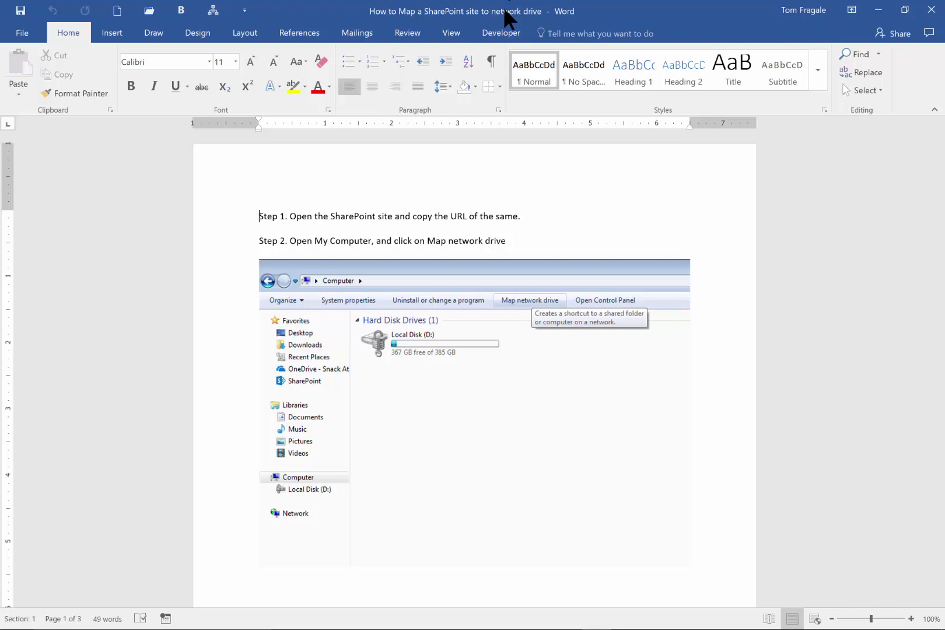
- Snap the Word document to the upper-left quarter of the screen
{"action": "left_click_drag", "start_coordinate": [484, 5], "coordinate": [2, 5]}
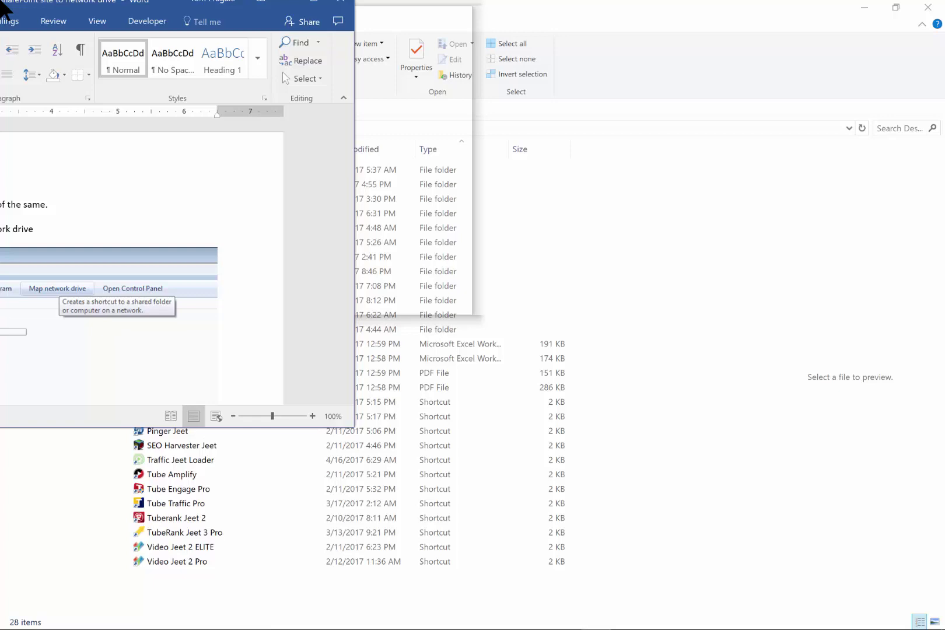
{"action": "mouse_move", "coordinate": [1, 4]}
{"action": "left_mouse_down"}
{"action": "mouse_move", "coordinate": [72, 64]}
{"action": "mouse_move", "coordinate": [126, 68]}
{"action": "mouse_move", "coordinate": [1, 69]}
{"action": "mouse_move", "coordinate": [2, 2]}
{"action": "left_mouse_up"}
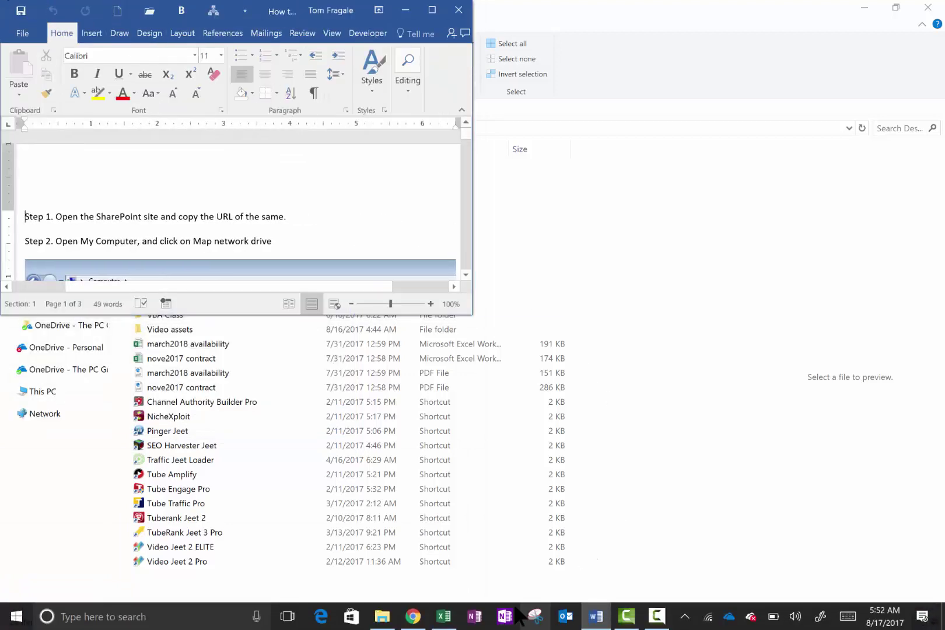
- Snap the Pivot Table Examples workbook to the lower-left quarter and fill the right half with the Google Finance window
{"action": "mouse_move", "coordinate": [448, 621]}
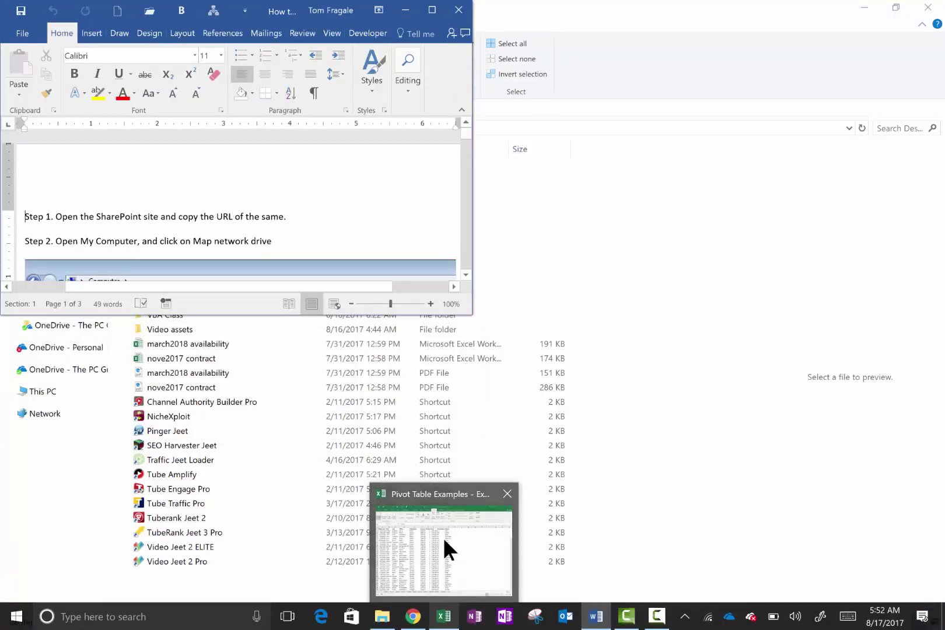
{"action": "mouse_move", "coordinate": [438, 502]}
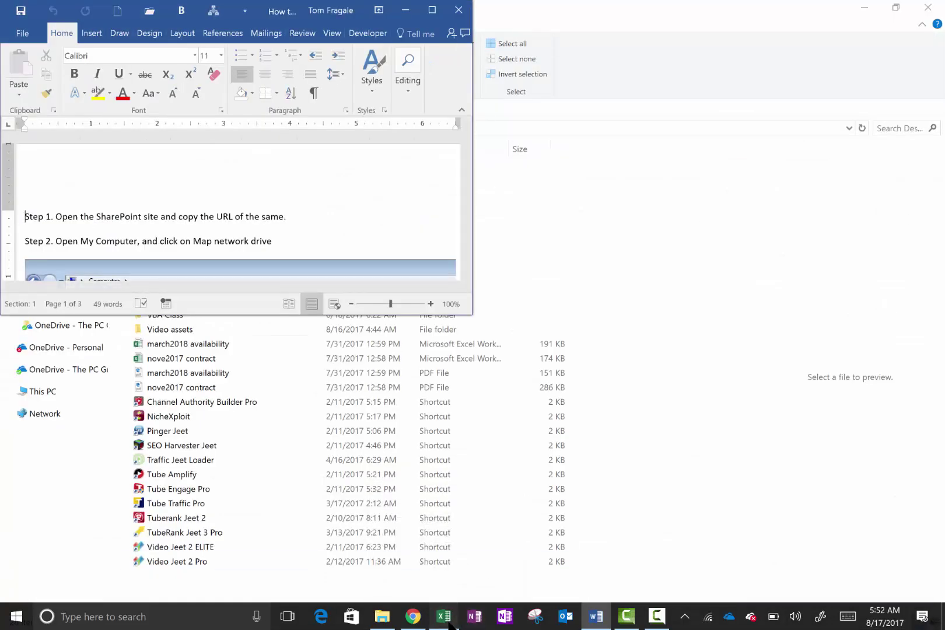
{"action": "left_click", "coordinate": [445, 617]}
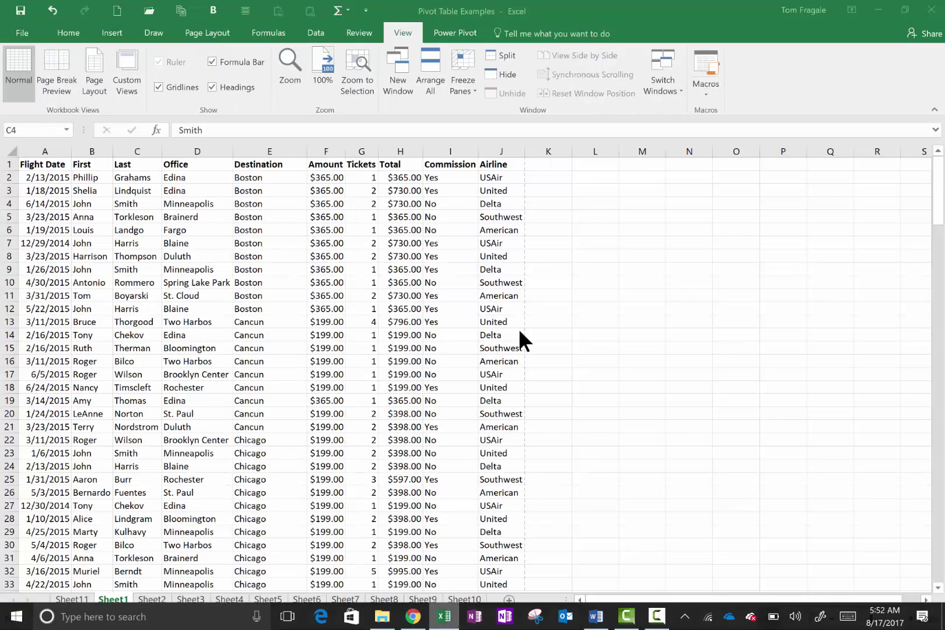
{"action": "left_click_drag", "start_coordinate": [473, 26], "coordinate": [1, 629]}
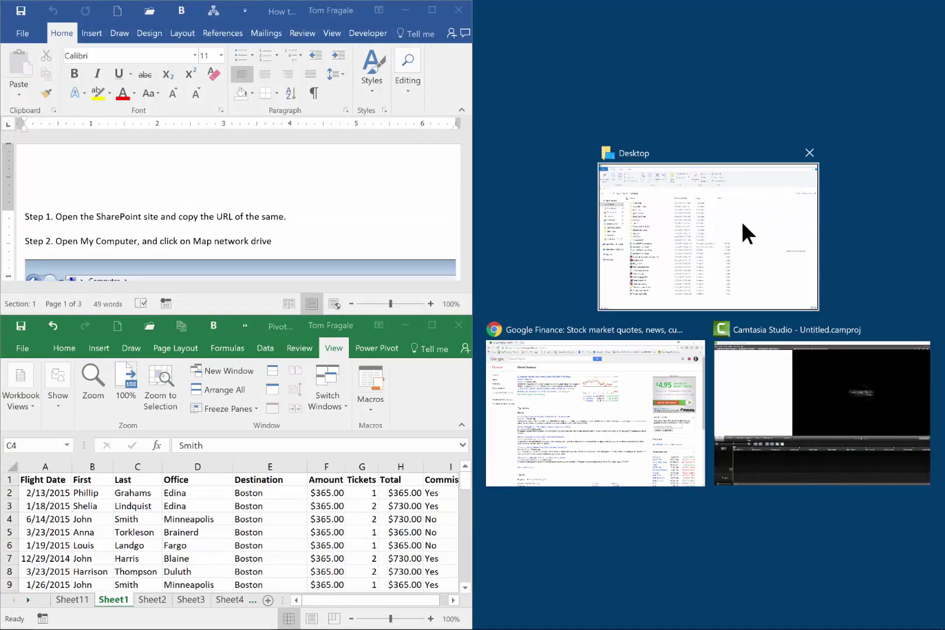
{"action": "left_click", "coordinate": [567, 401]}
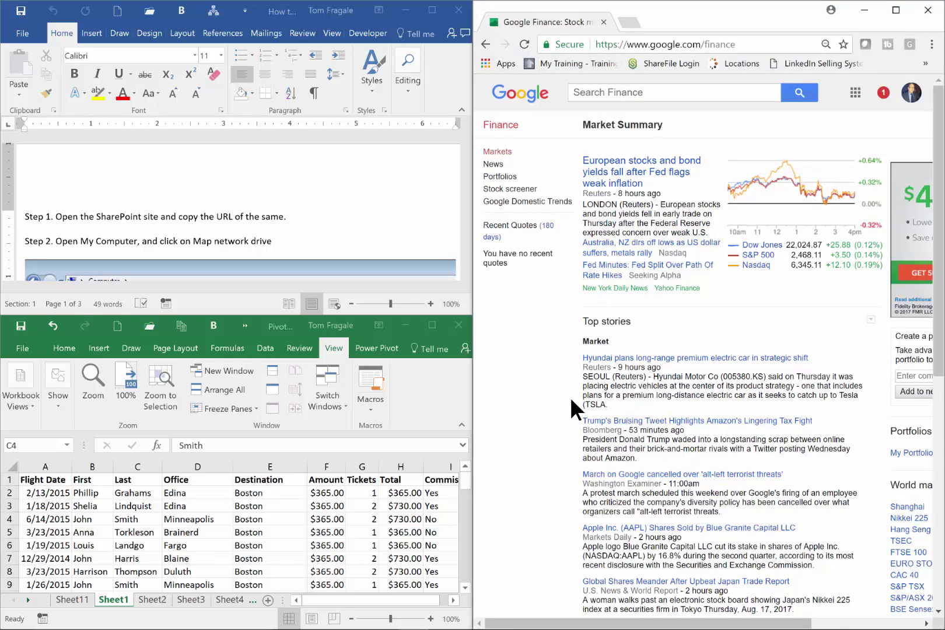
- Maximize the Chrome, Word and Excel windows to full screen, ending on the Pivot Table Examples workbook
{"action": "left_click", "coordinate": [897, 11]}
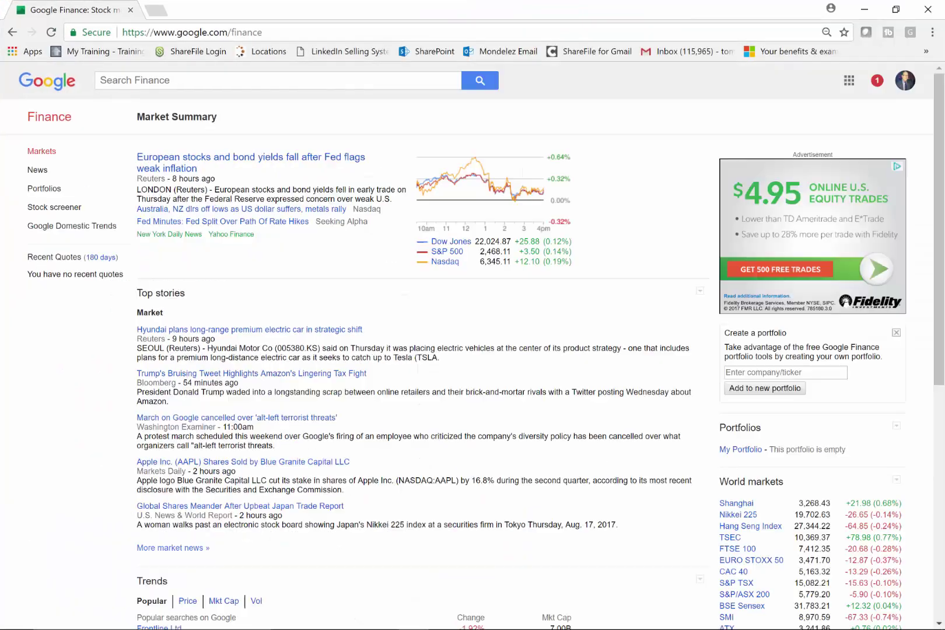
{"action": "left_click", "coordinate": [601, 620]}
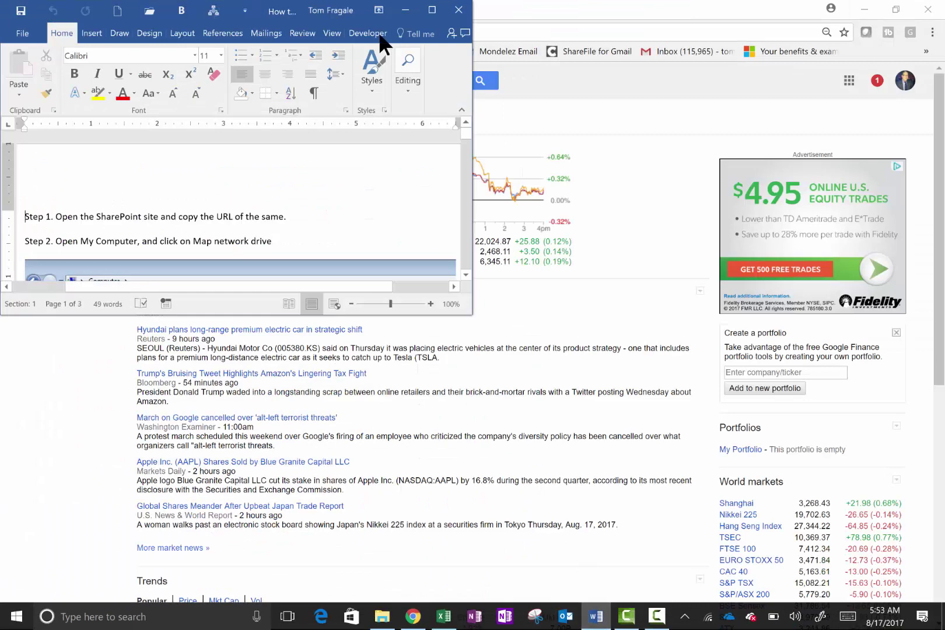
{"action": "left_click", "coordinate": [435, 10]}
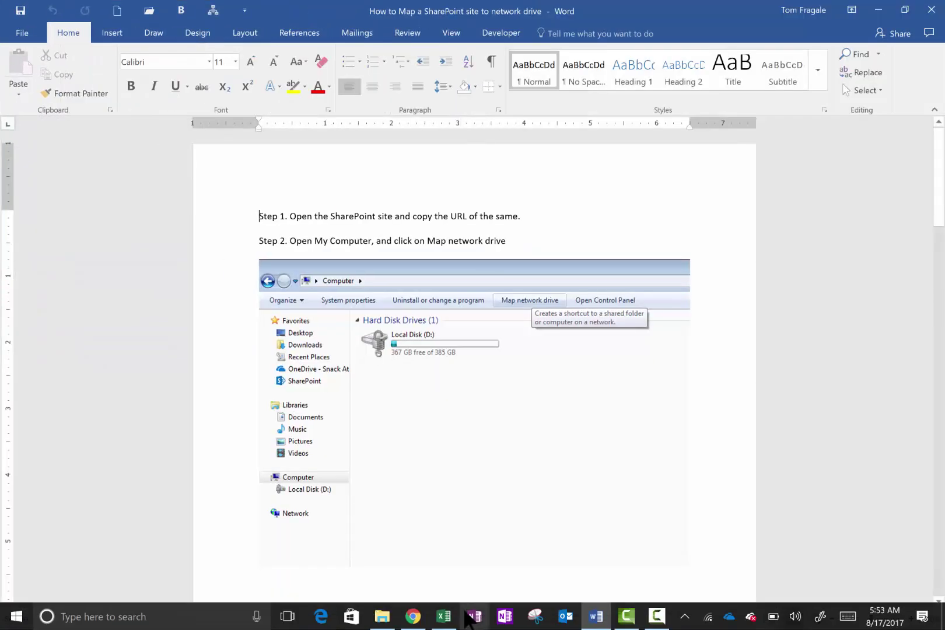
{"action": "left_click", "coordinate": [444, 622]}
{"action": "left_click", "coordinate": [433, 325]}
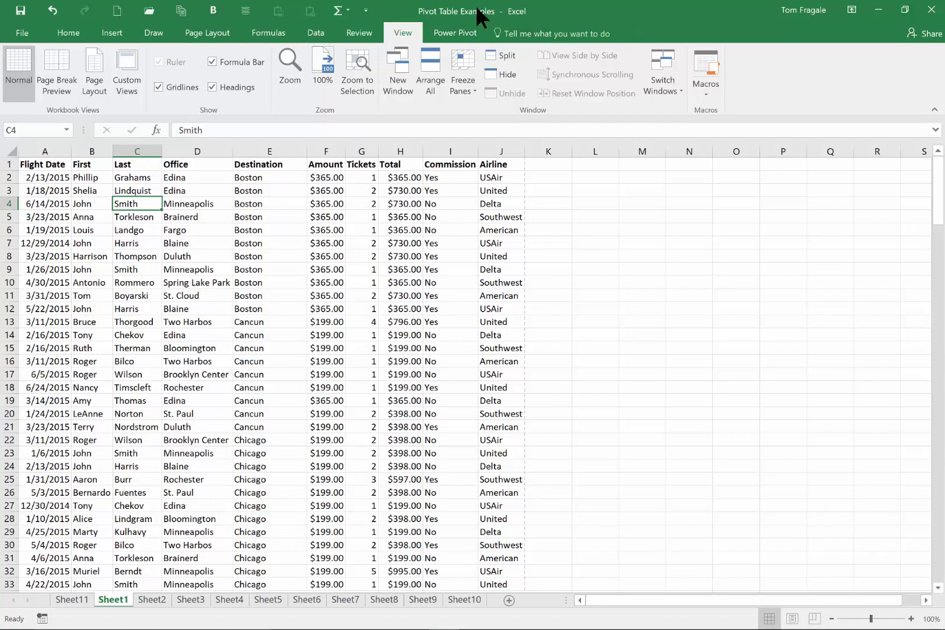
- Snap the Pivot Table Examples workbook to the upper-right quarter of the screen and the Word document to the lower-right quarter
{"action": "left_click_drag", "start_coordinate": [474, 8], "coordinate": [944, 11]}
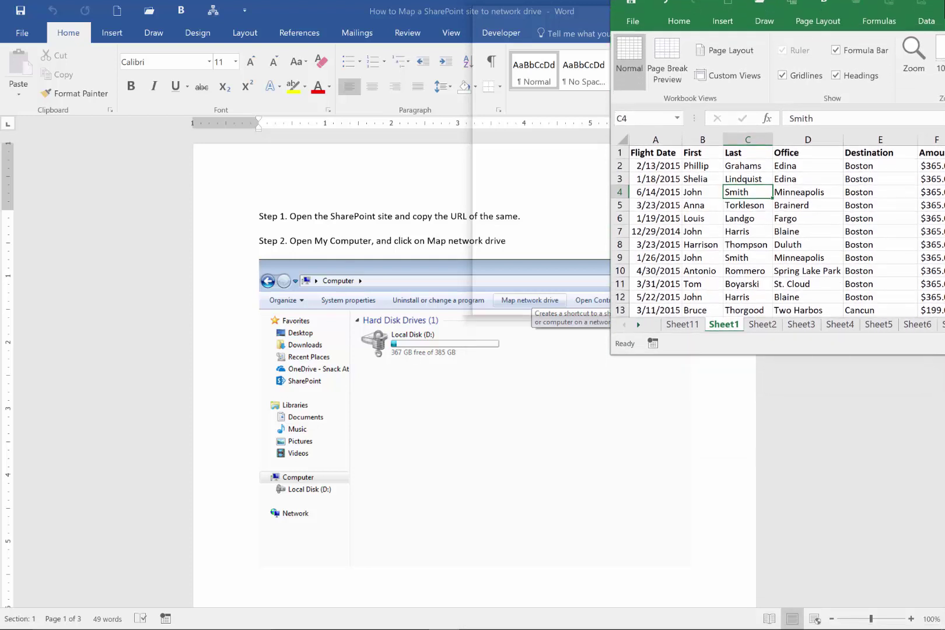
{"action": "left_click_drag", "start_coordinate": [944, 11], "coordinate": [944, 4]}
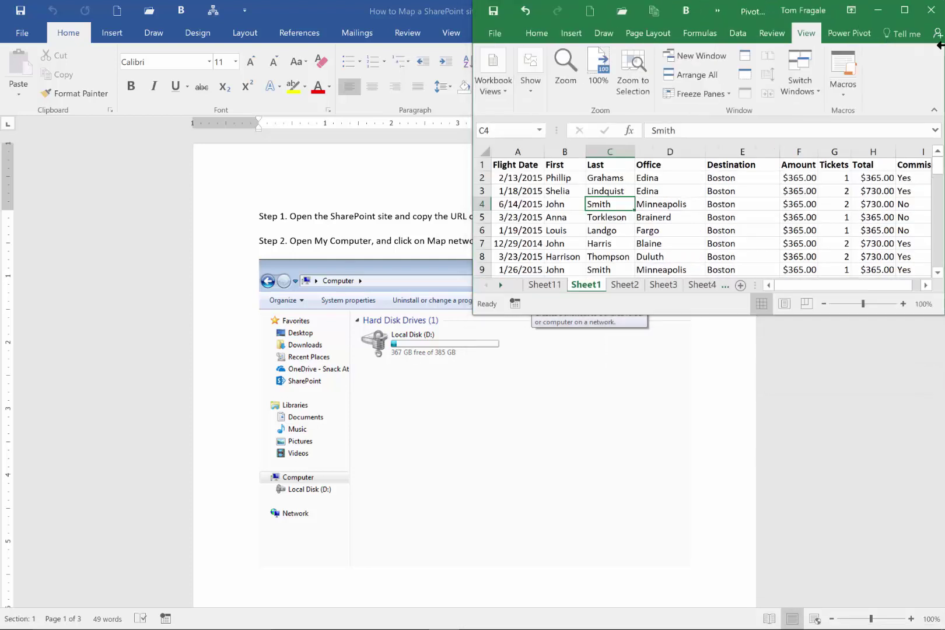
{"action": "mouse_move", "coordinate": [446, 626]}
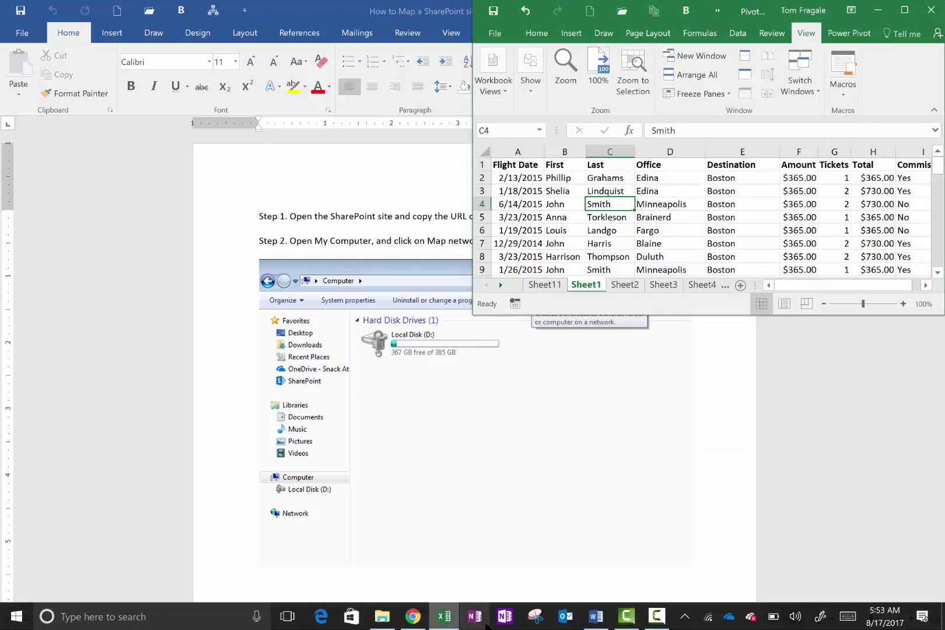
{"action": "left_click", "coordinate": [596, 617]}
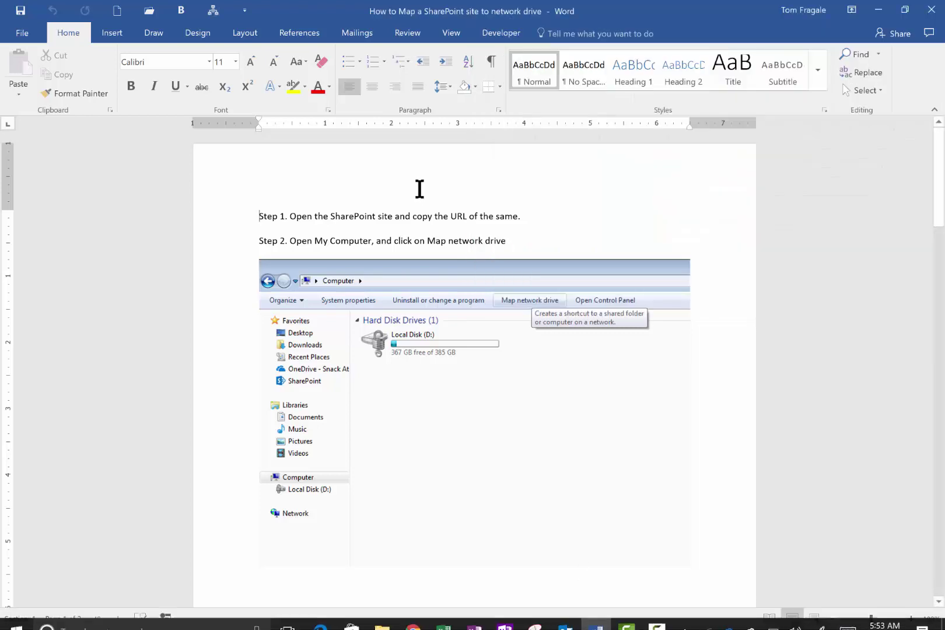
{"action": "left_click_drag", "start_coordinate": [427, 14], "coordinate": [944, 629]}
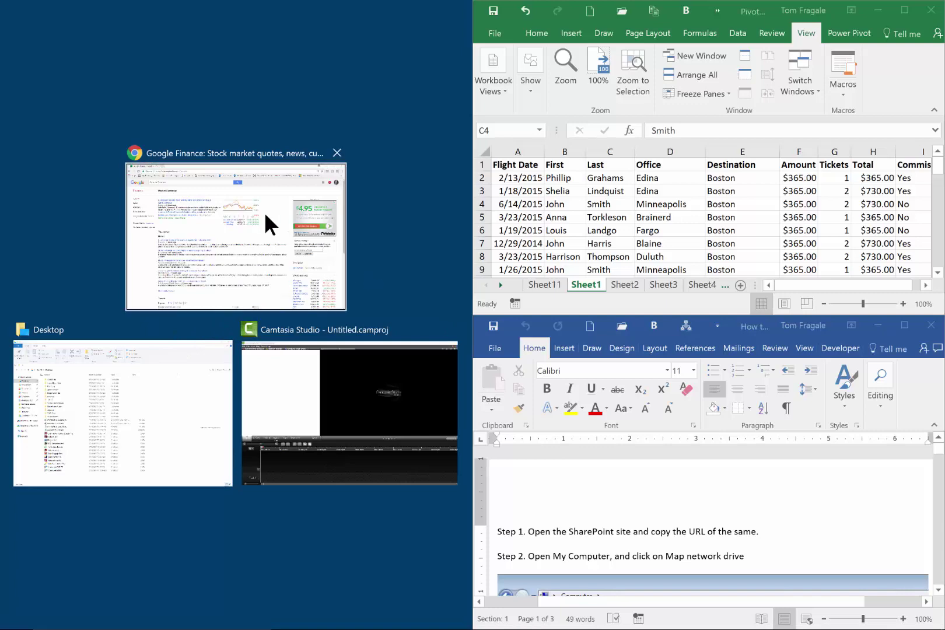
- Place the Google Finance window in the upper-left quarter and the Desktop File Explorer window in the lower-left quarter
{"action": "left_click", "coordinate": [243, 239]}
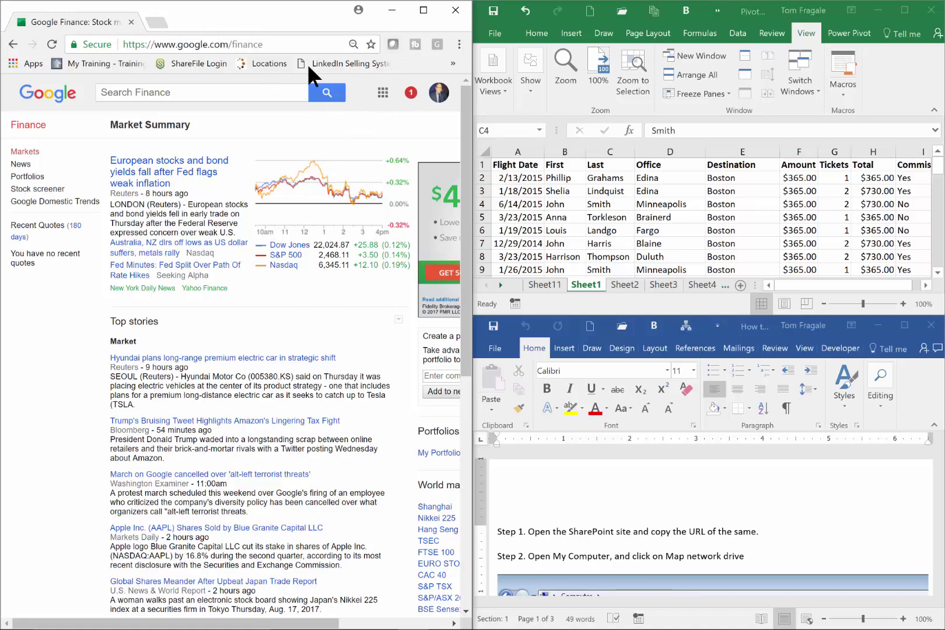
{"action": "left_click_drag", "start_coordinate": [243, 13], "coordinate": [3, 10]}
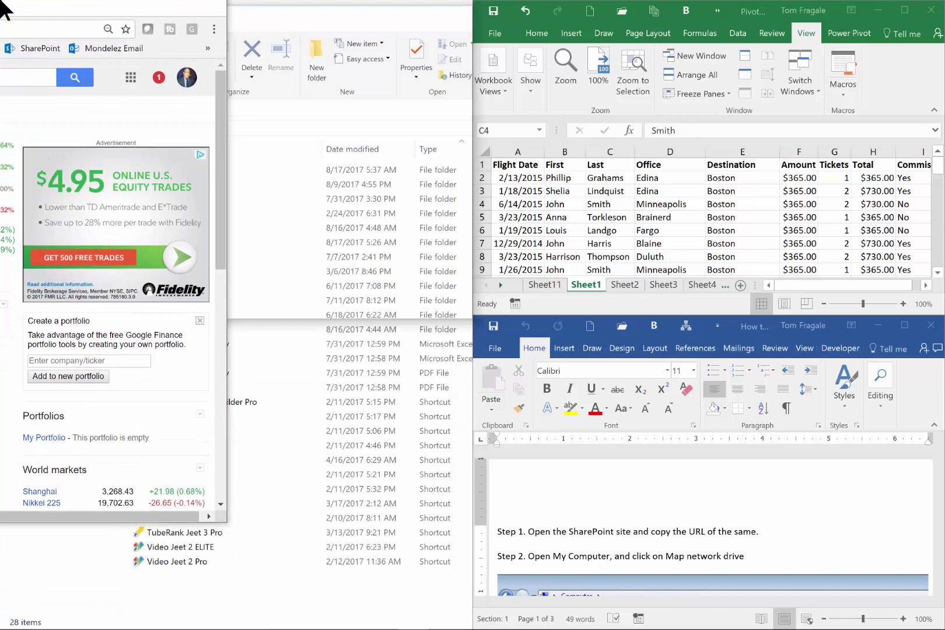
{"action": "left_click_drag", "start_coordinate": [2, 2], "coordinate": [2, 1]}
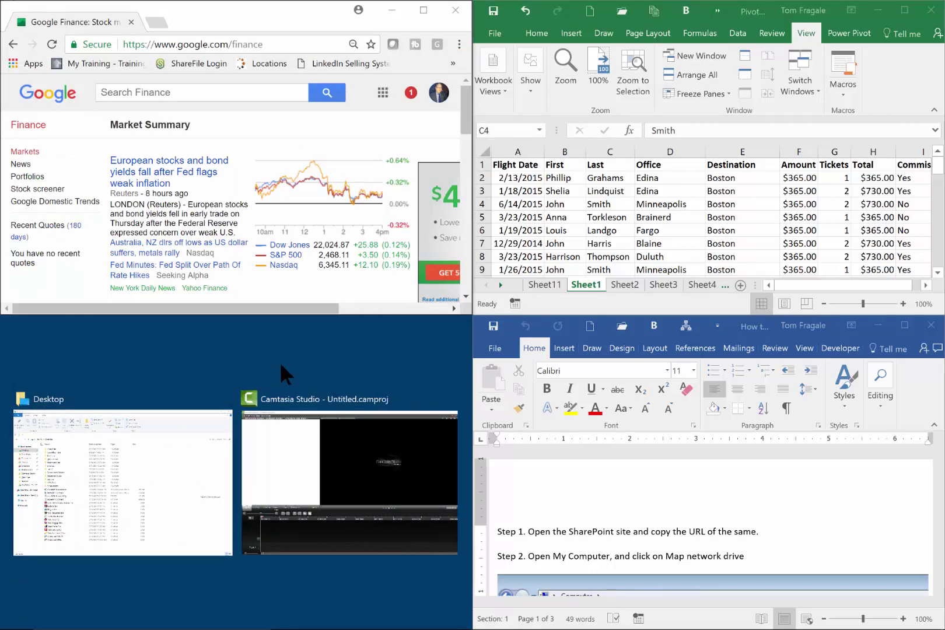
{"action": "left_click", "coordinate": [140, 483]}
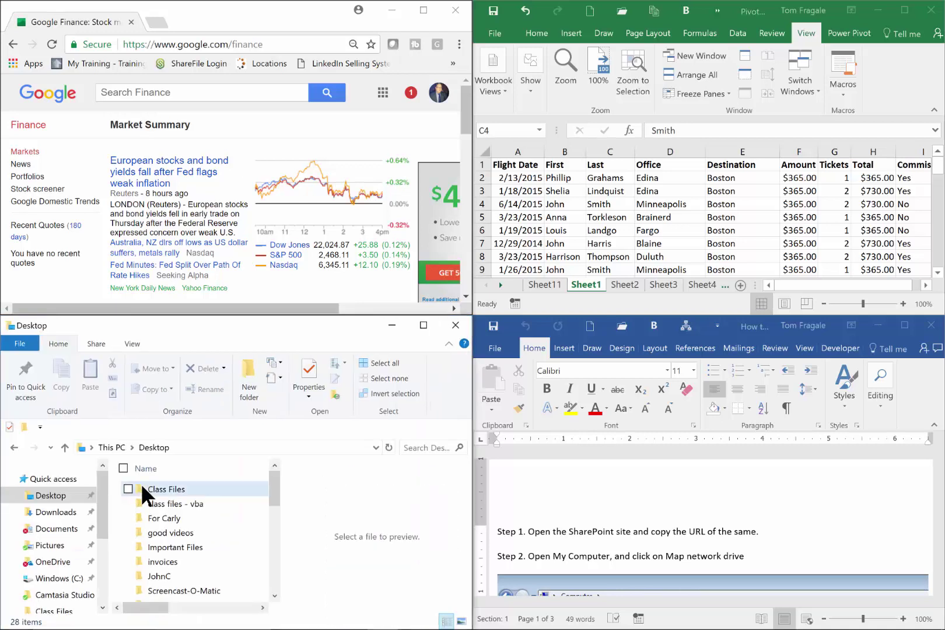
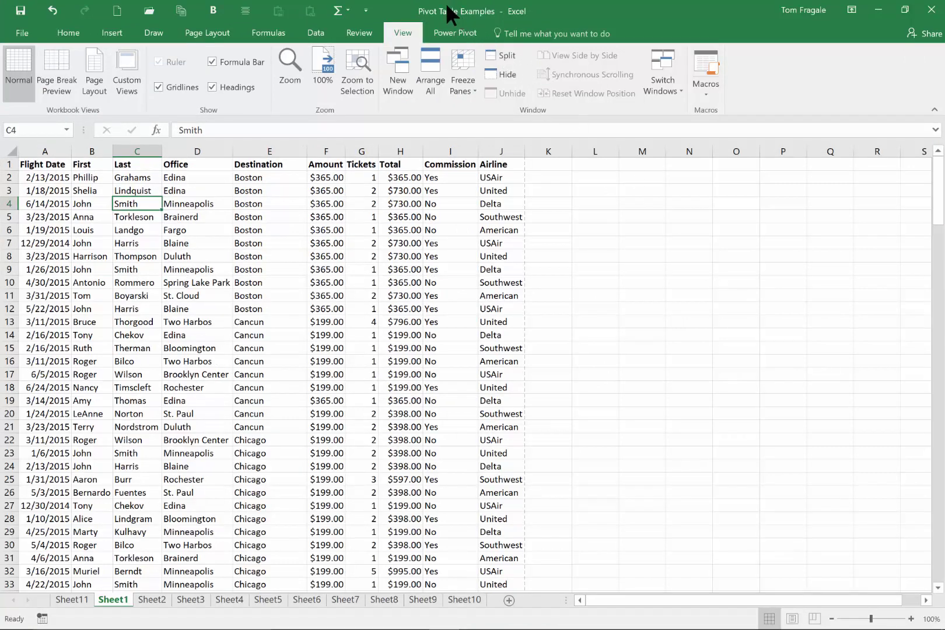
- Snap the Pivot Table Examples workbook to the upper-left quarter and fill the upper-right quarter with the Google Finance window
{"action": "left_click_drag", "start_coordinate": [445, 2], "coordinate": [5, 7]}
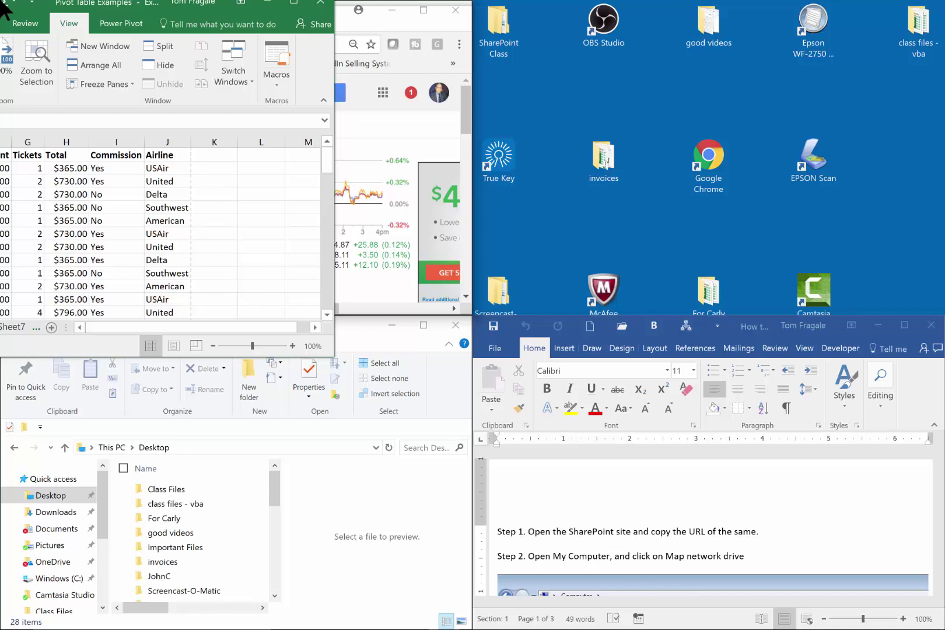
{"action": "left_click_drag", "start_coordinate": [5, 7], "coordinate": [2, 2]}
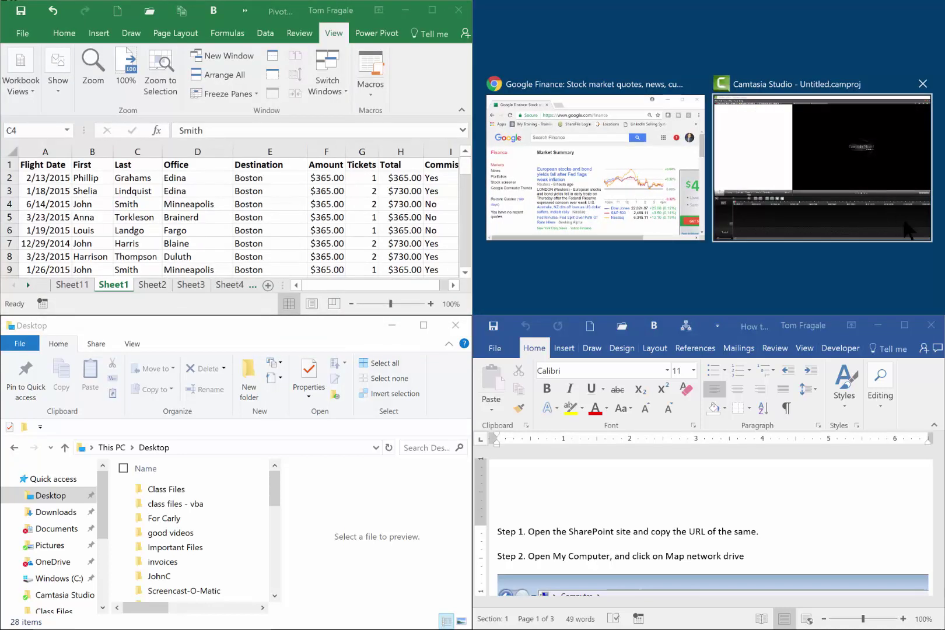
{"action": "left_click", "coordinate": [581, 186]}
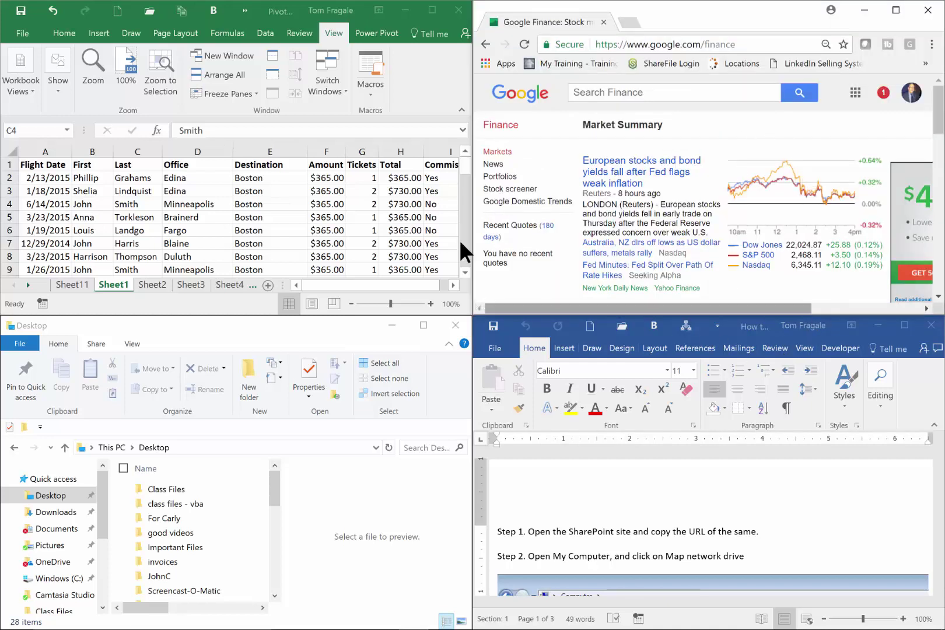
- Maximize the Desktop File Explorer window and snap it back to the lower-left quarter of the screen
{"action": "left_click_drag", "start_coordinate": [174, 325], "coordinate": [317, 325]}
{"action": "left_click", "coordinate": [721, 326]}
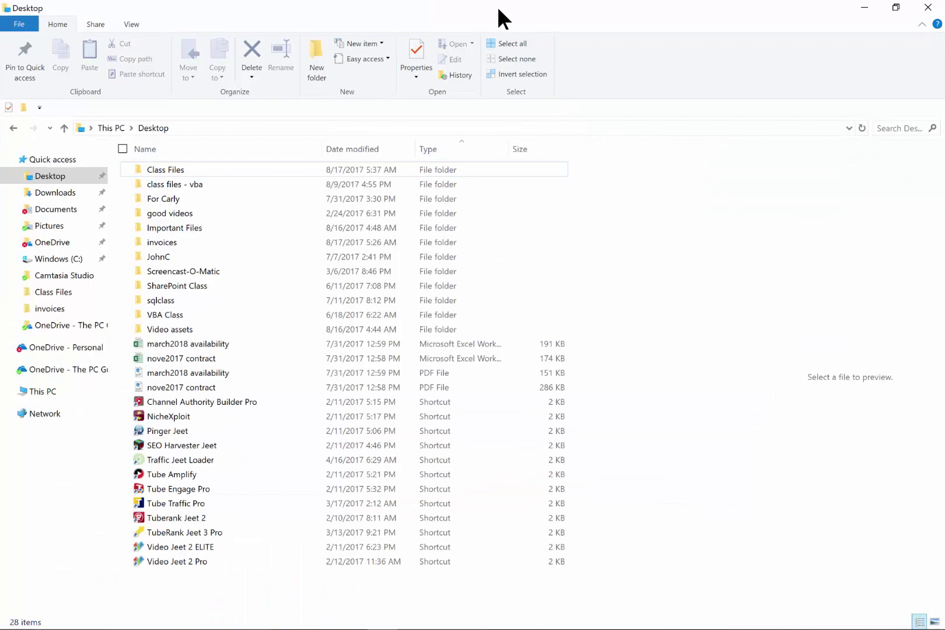
{"action": "left_click_drag", "start_coordinate": [497, 5], "coordinate": [2, 629]}
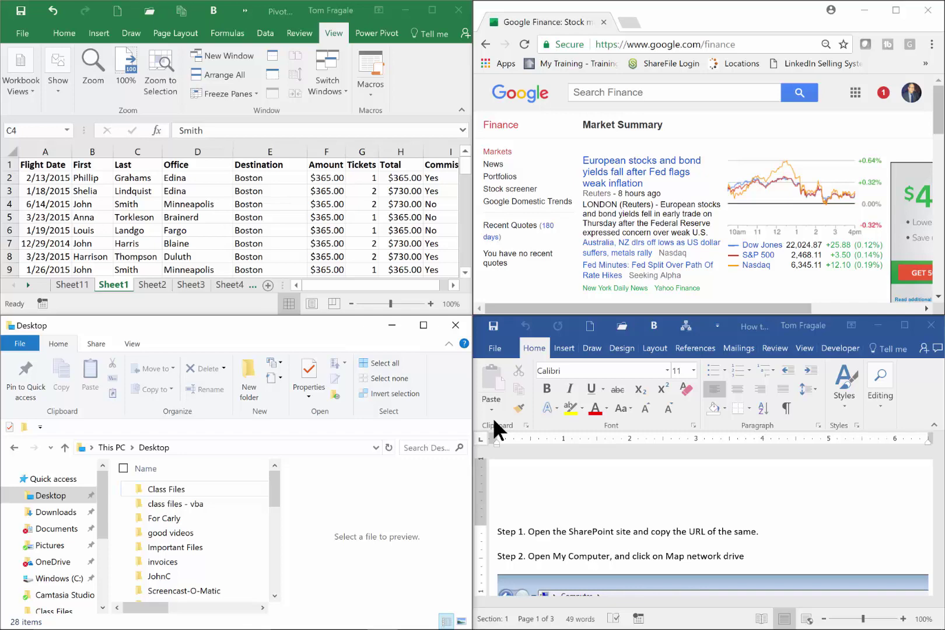
- Cycle through all open windows in the task switcher and switch to the Google Finance window
{"action": "key", "text": "alt+Tab"}
{"action": "key", "text": "alt+Tab"}
{"action": "key", "text": "alt+Tab"}
{"action": "key", "text": "alt+Tab"}
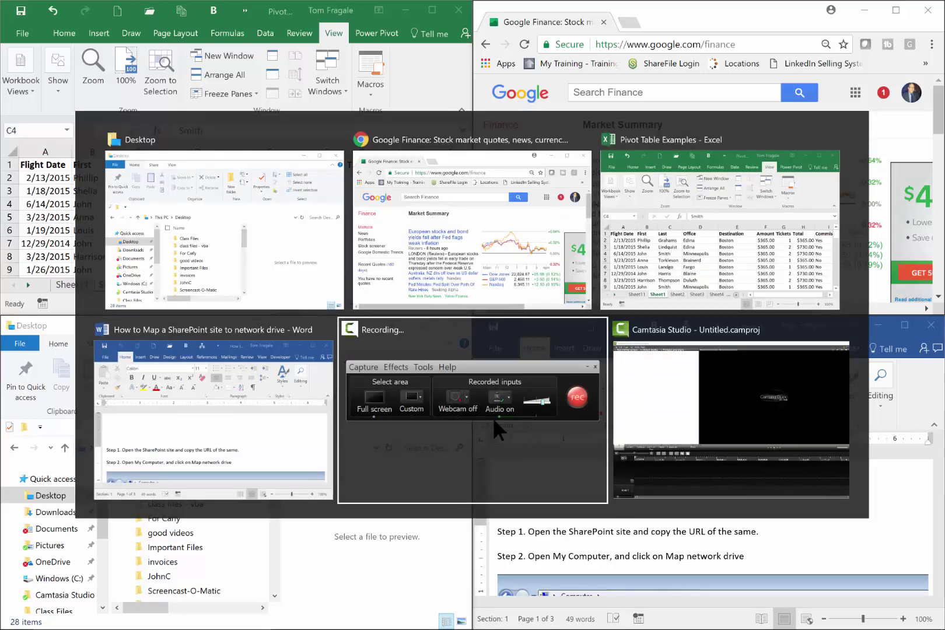
{"action": "key", "text": "alt+Tab"}
{"action": "key", "text": "alt+Tab"}
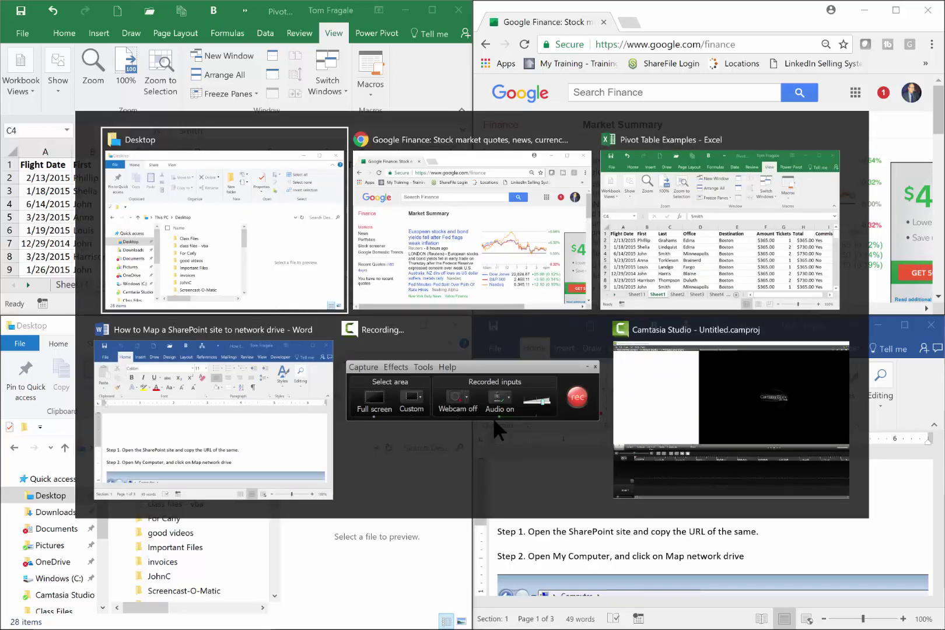
{"action": "key", "text": "alt+Tab"}
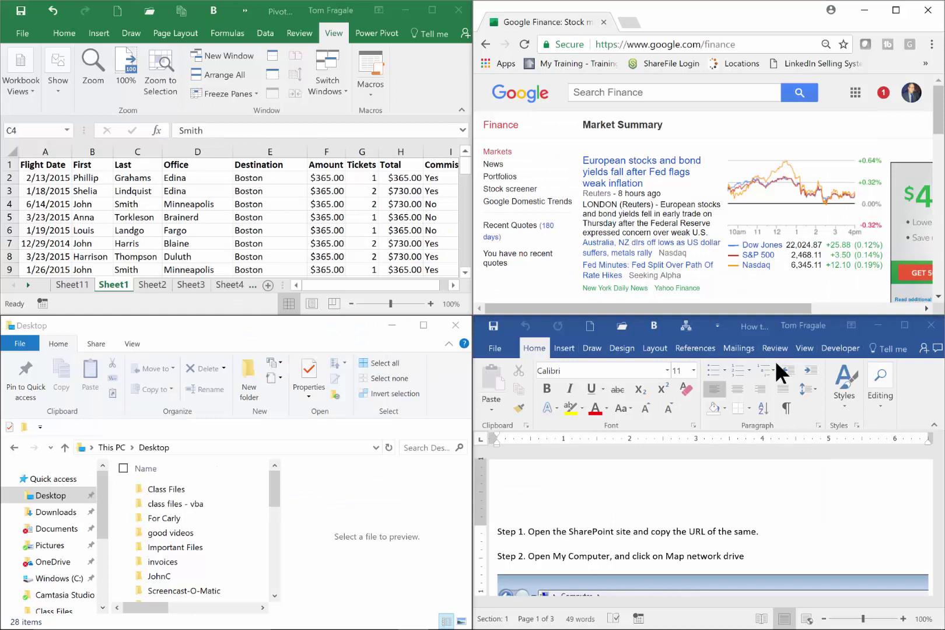